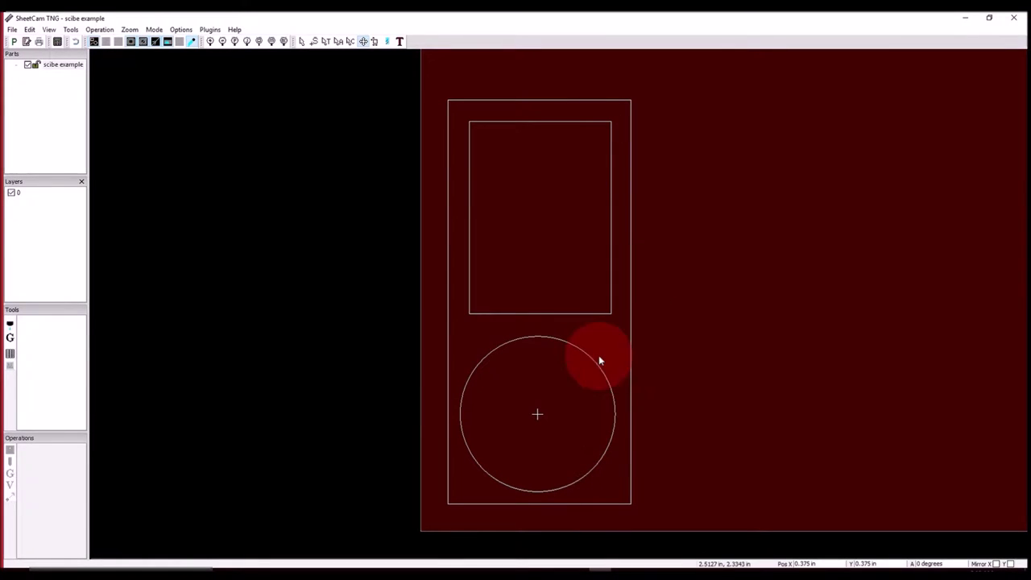
- Switch to the contour selection tool to pick individual contours of the scibe example part
click(351, 42)
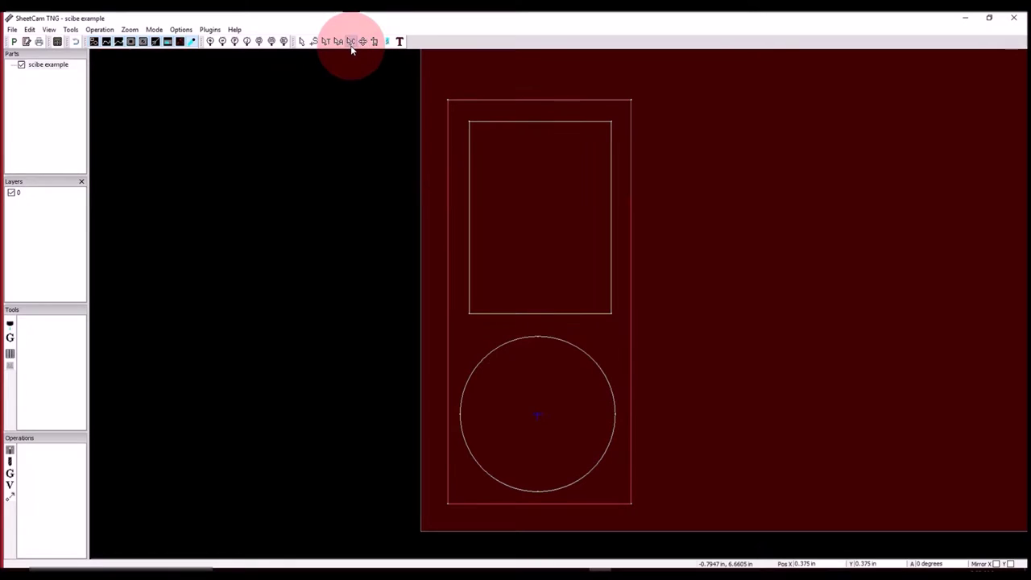
- Move the circle onto a new layer named 'scribe'
right_click(572, 342)
mouse_move(610, 349)
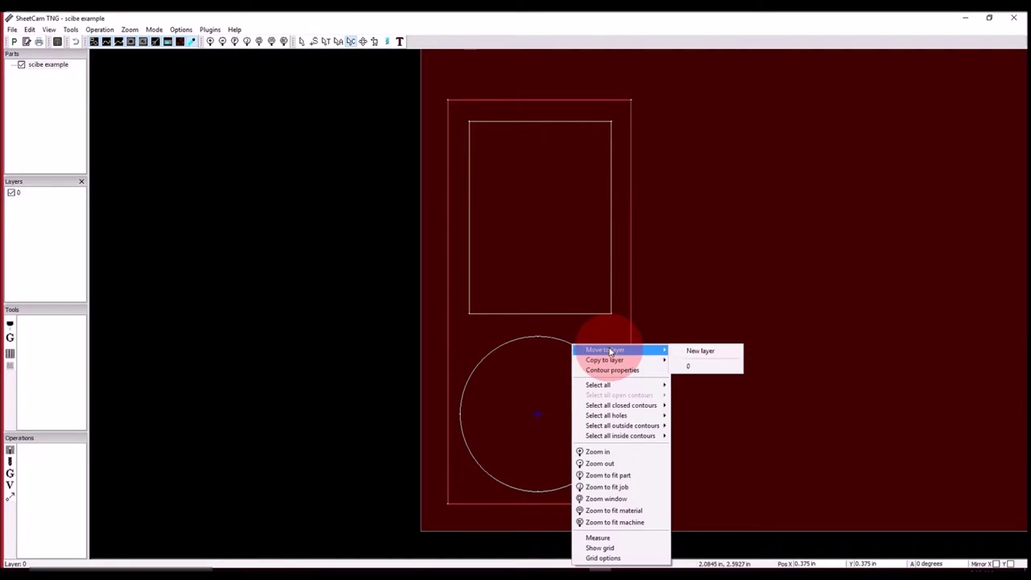
click(682, 351)
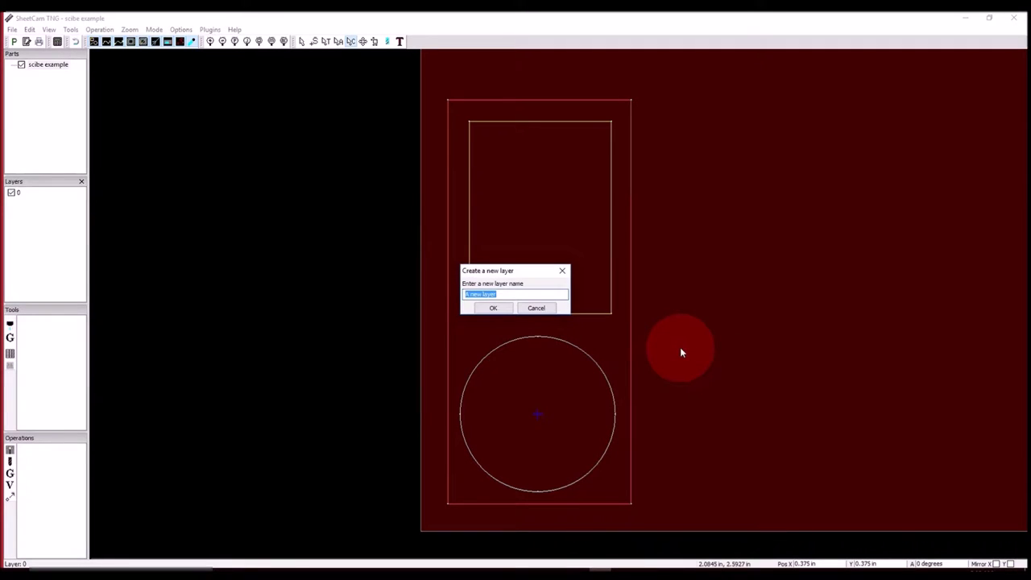
text(scribe)
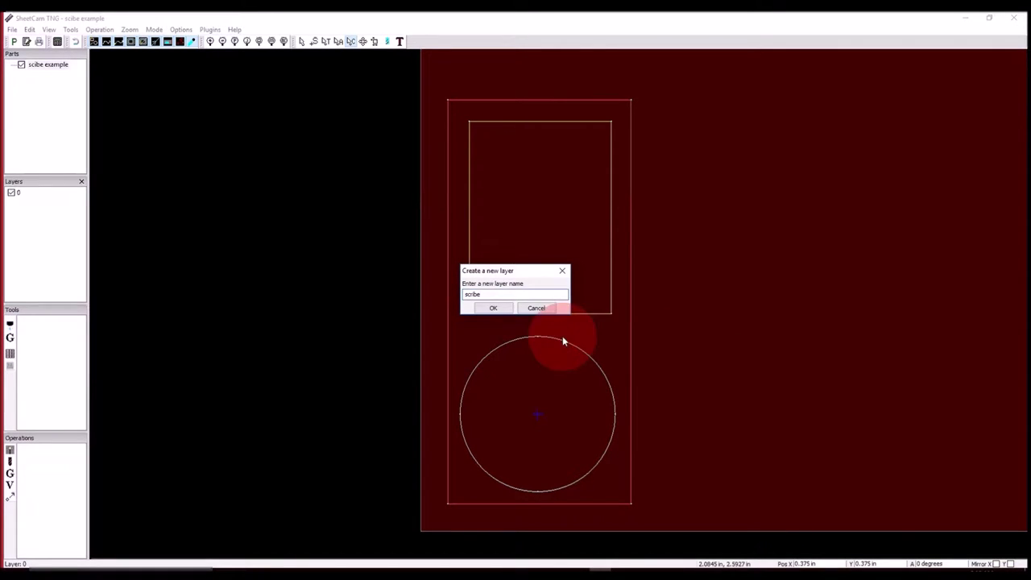
click(493, 308)
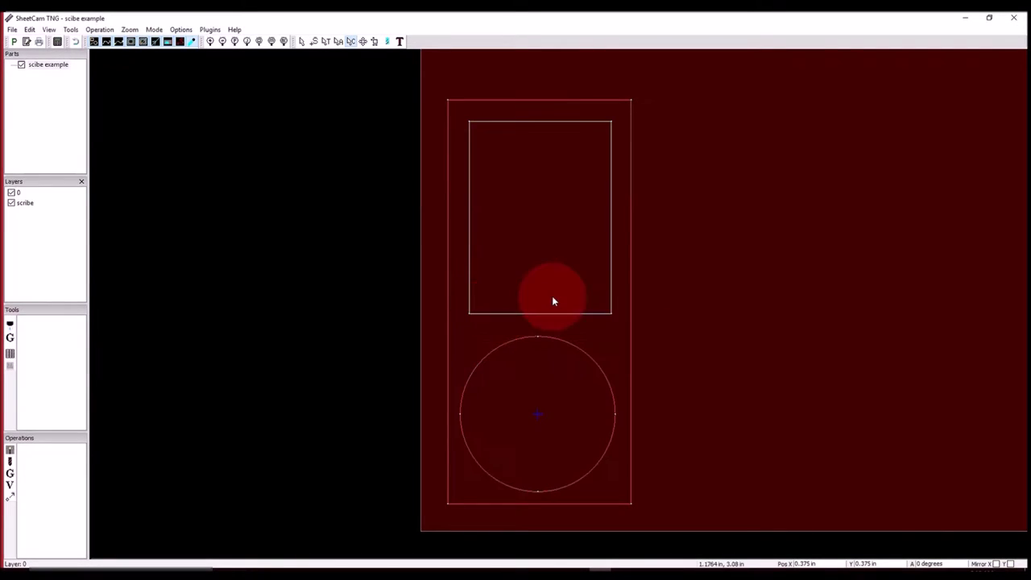
- Move the inner rectangle onto a new layer named 'internal'
right_click(611, 291)
mouse_move(626, 293)
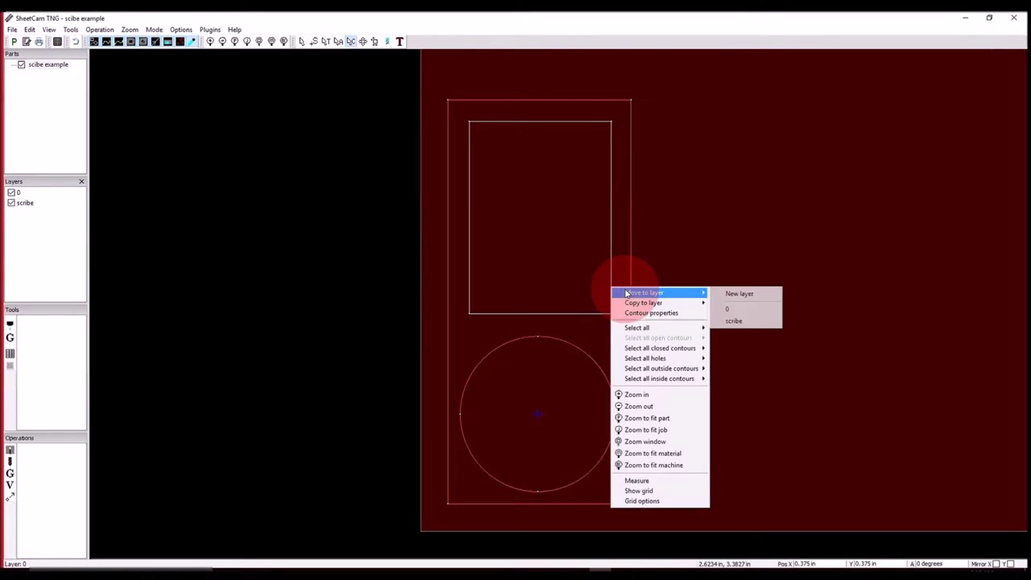
click(752, 294)
text(internal)
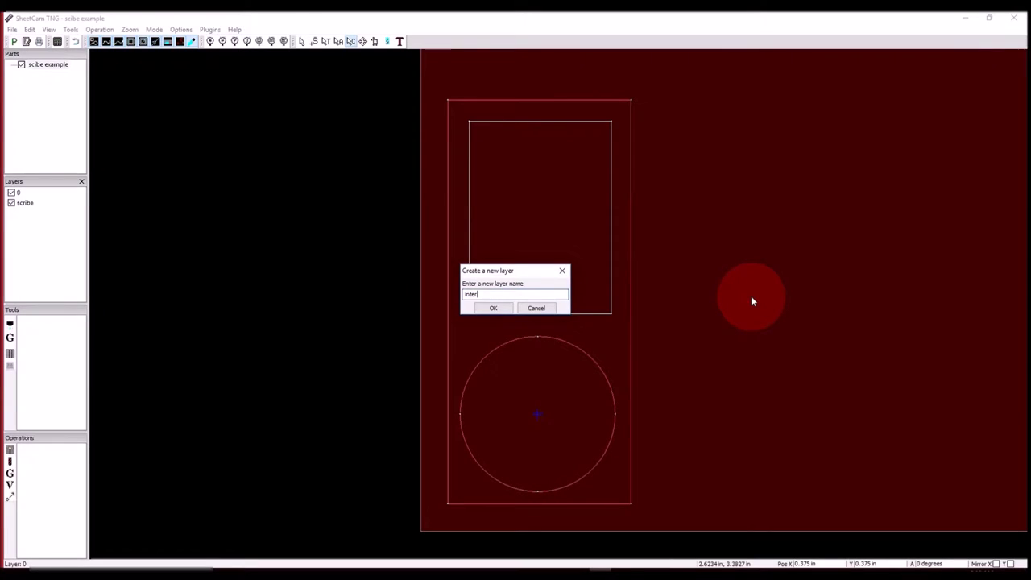
click(495, 307)
- Move the outer rectangle onto a new layer named 'external'
click(631, 330)
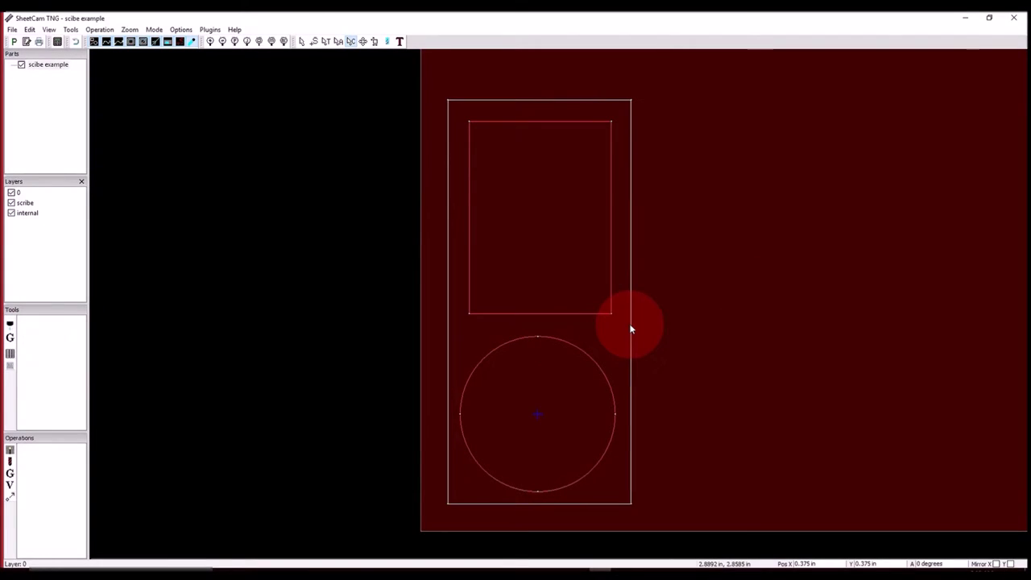
right_click(631, 329)
mouse_move(647, 330)
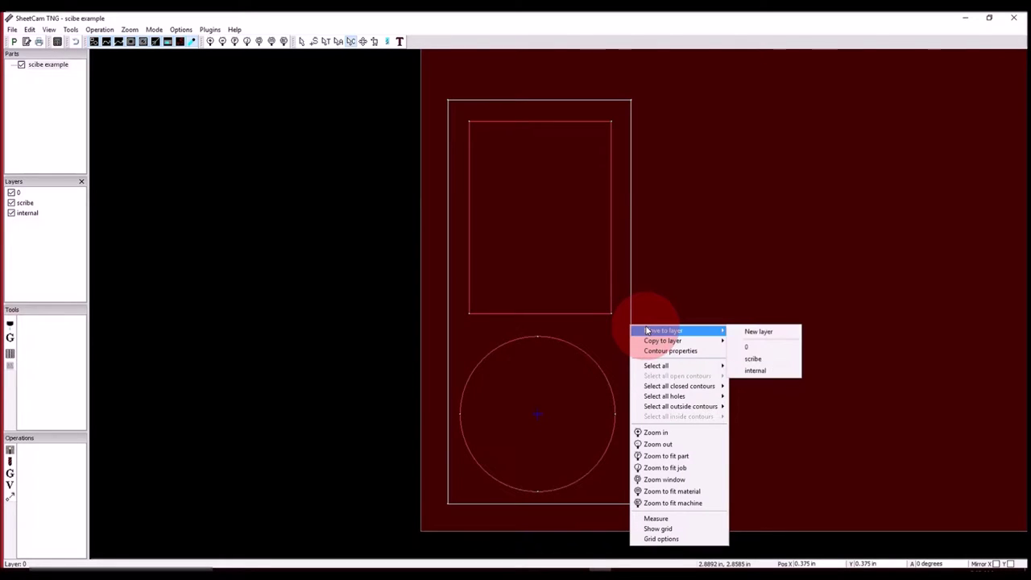
click(760, 332)
text(ex)
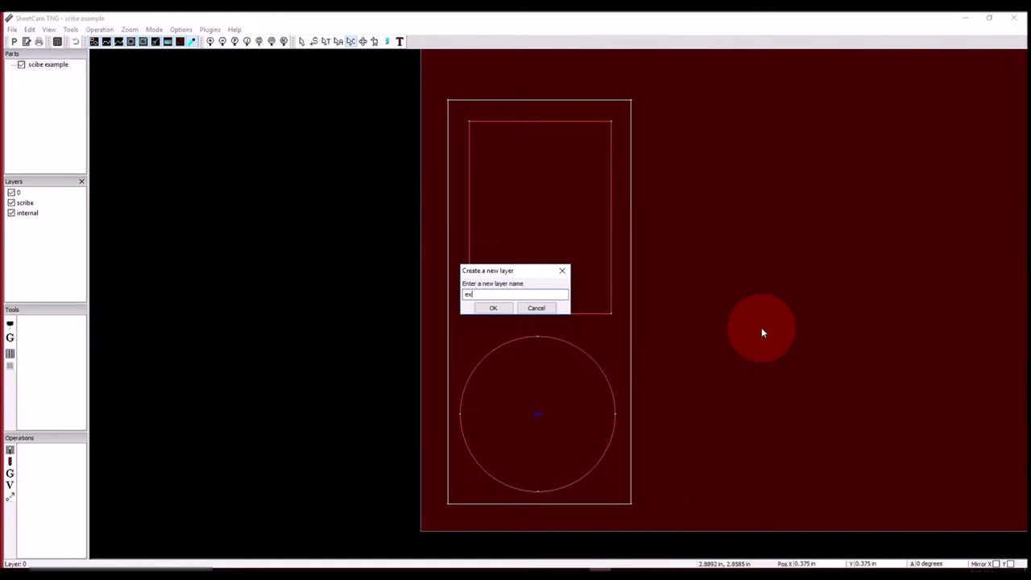
text(ternal)
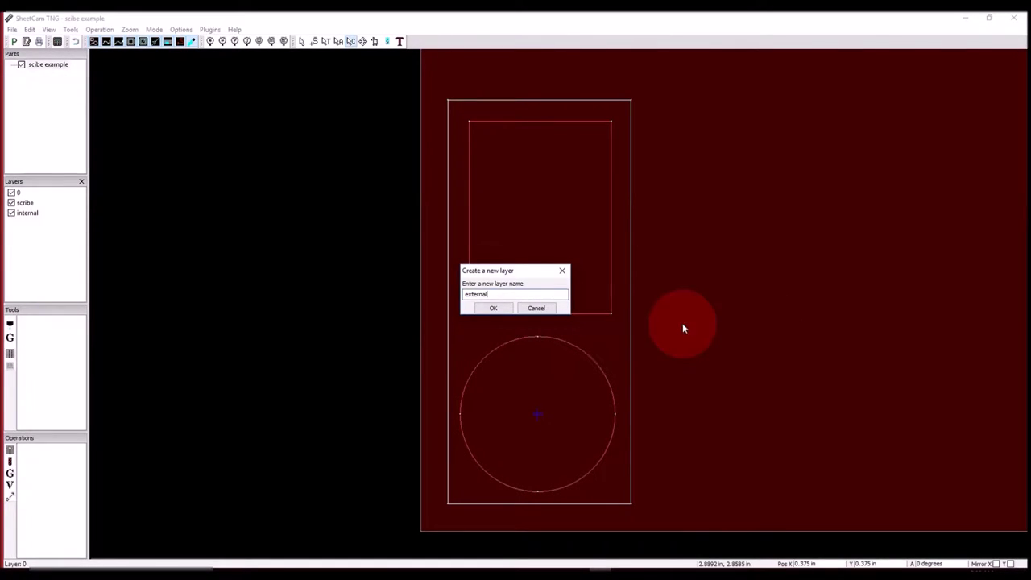
click(493, 308)
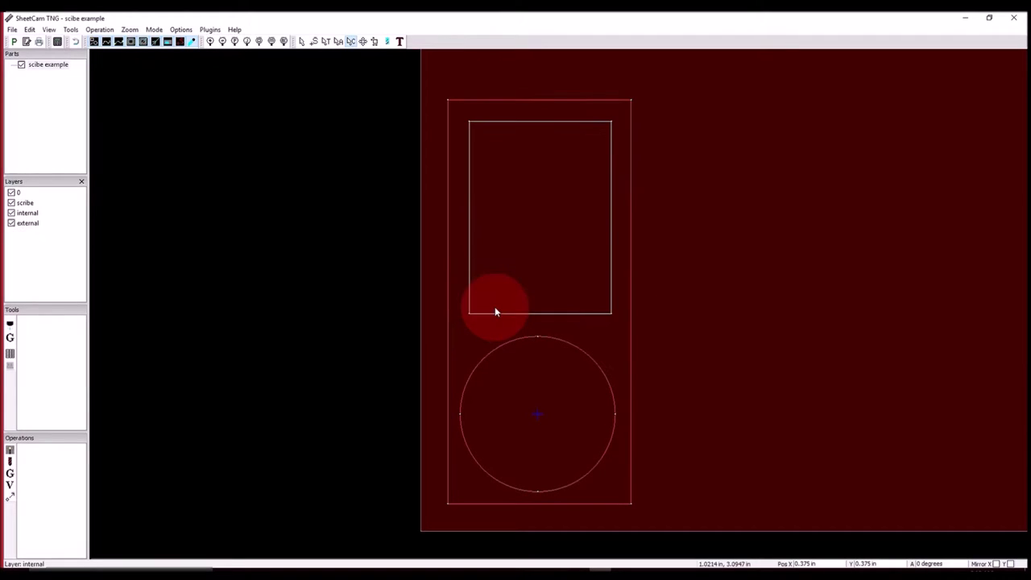
click(11, 326)
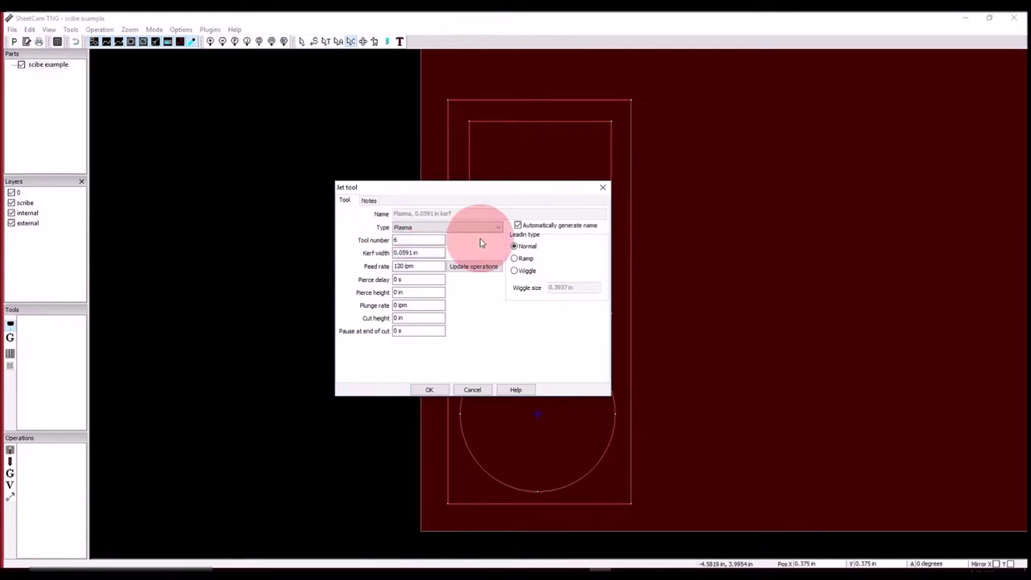
- Create jet tool T6 as a Plate marker with 60 ipm feed rate and 0 start delay
click(493, 230)
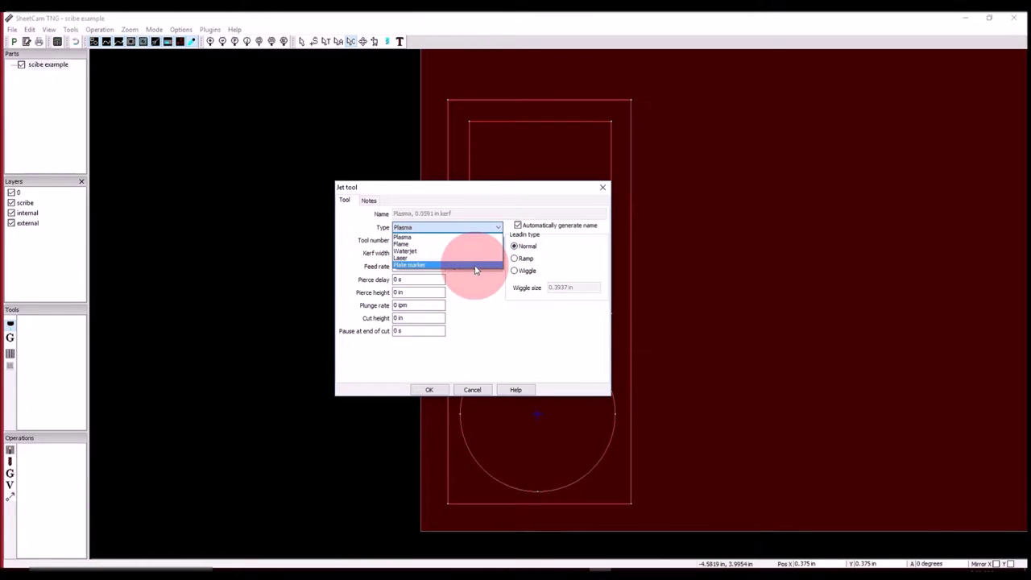
click(420, 266)
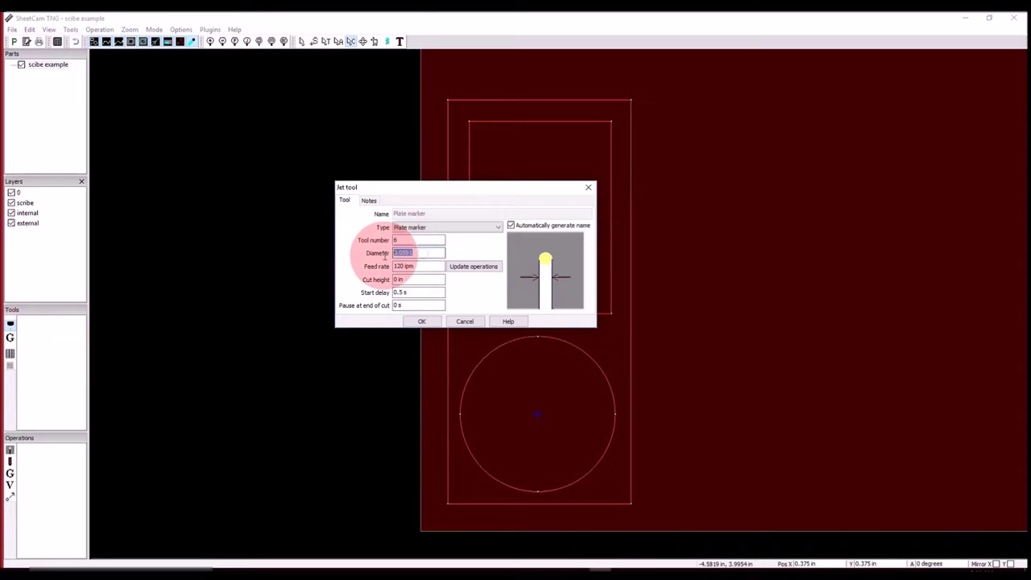
drag(432, 266, 389, 269)
text(60)
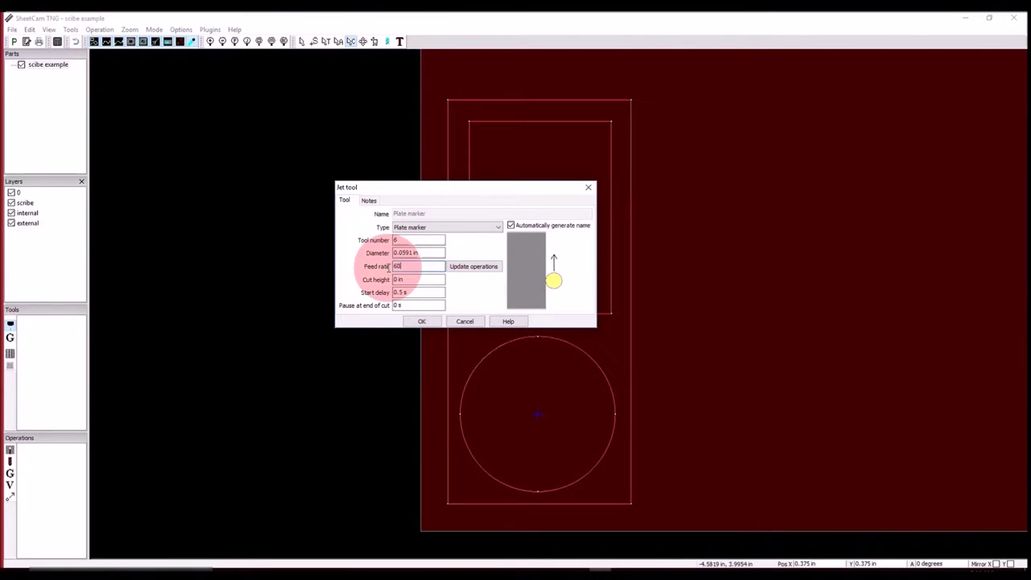
drag(431, 293, 376, 294)
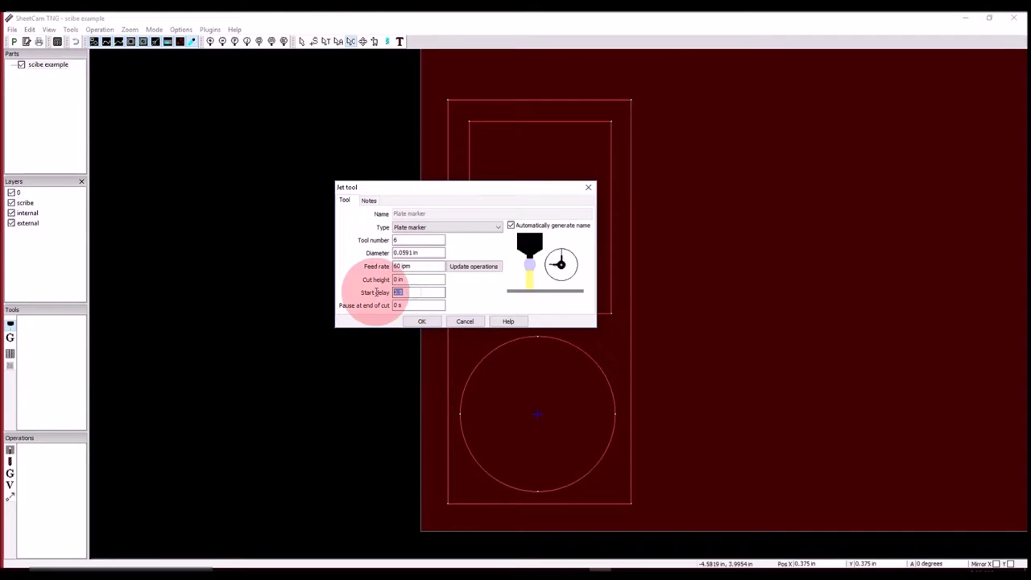
text(0)
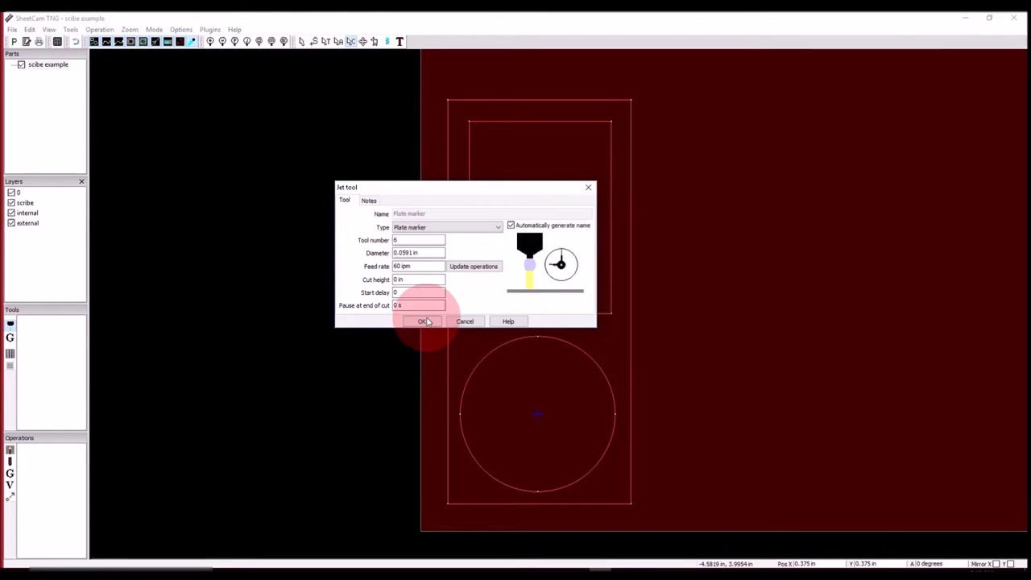
click(417, 307)
click(420, 322)
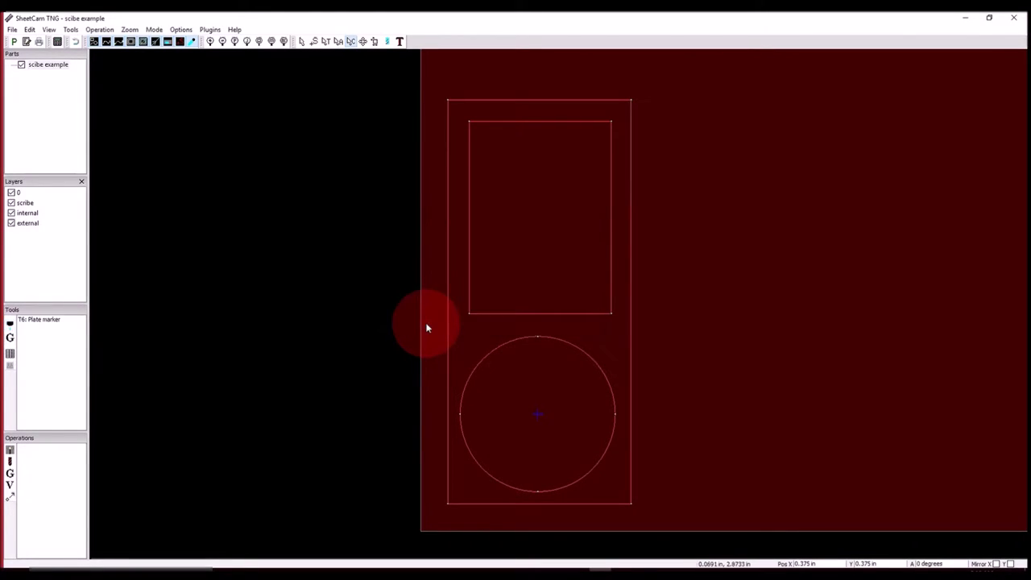
- Create Plasma tool T7 with 0.0591 in kerf, 120 ipm feed rate and 0 pierce delay
click(9, 326)
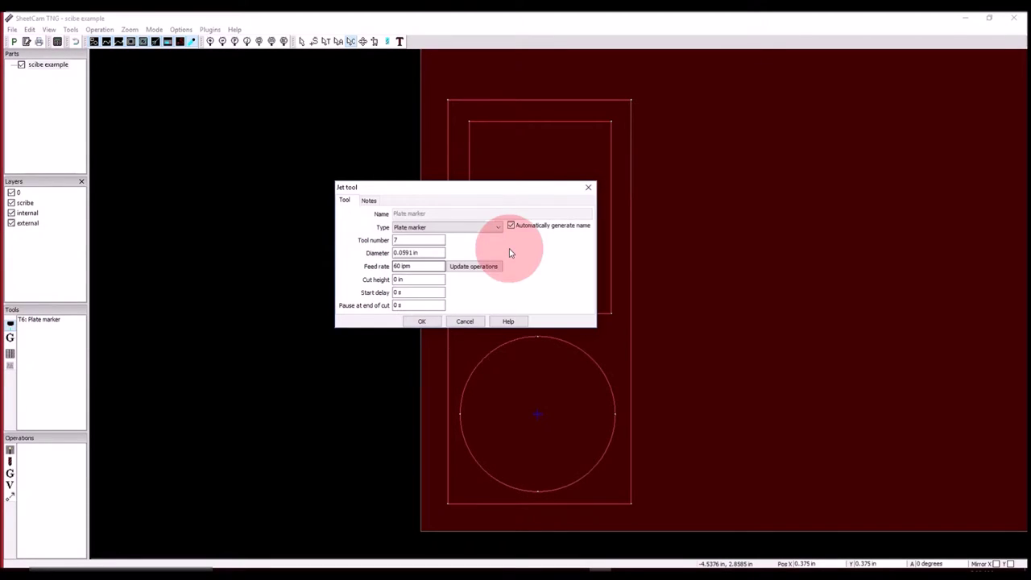
click(499, 227)
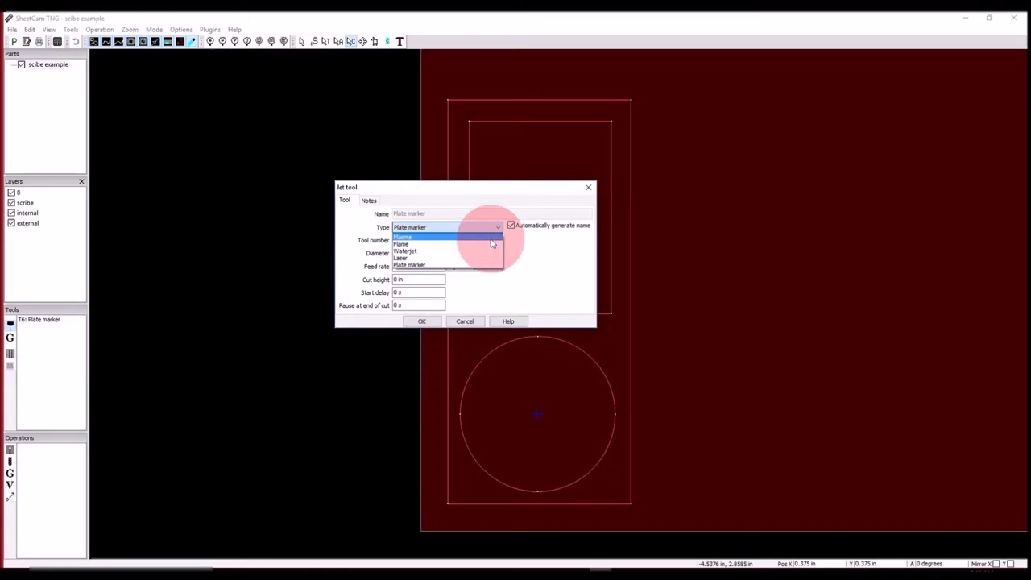
click(492, 243)
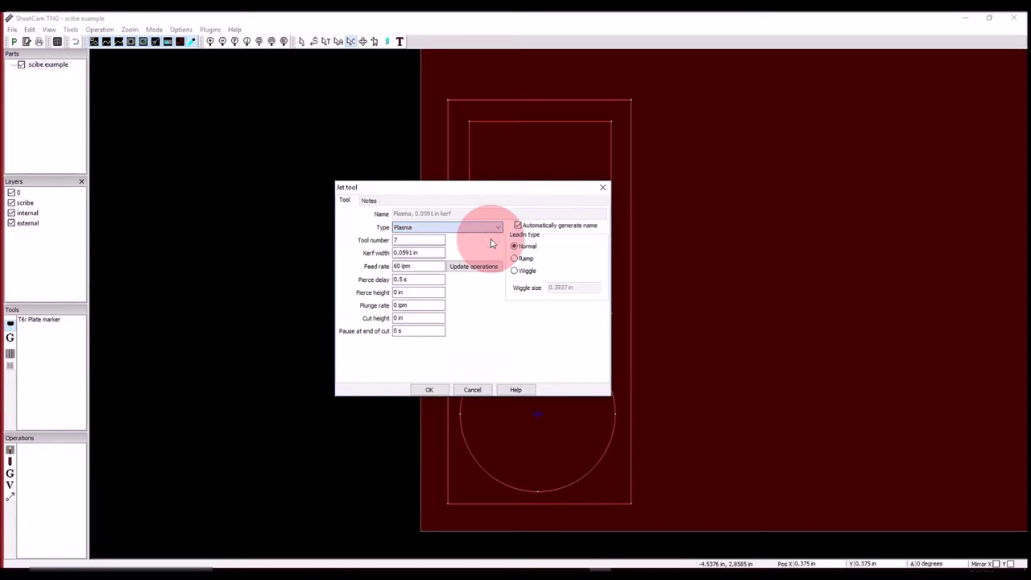
click(417, 253)
drag(378, 252, 418, 253)
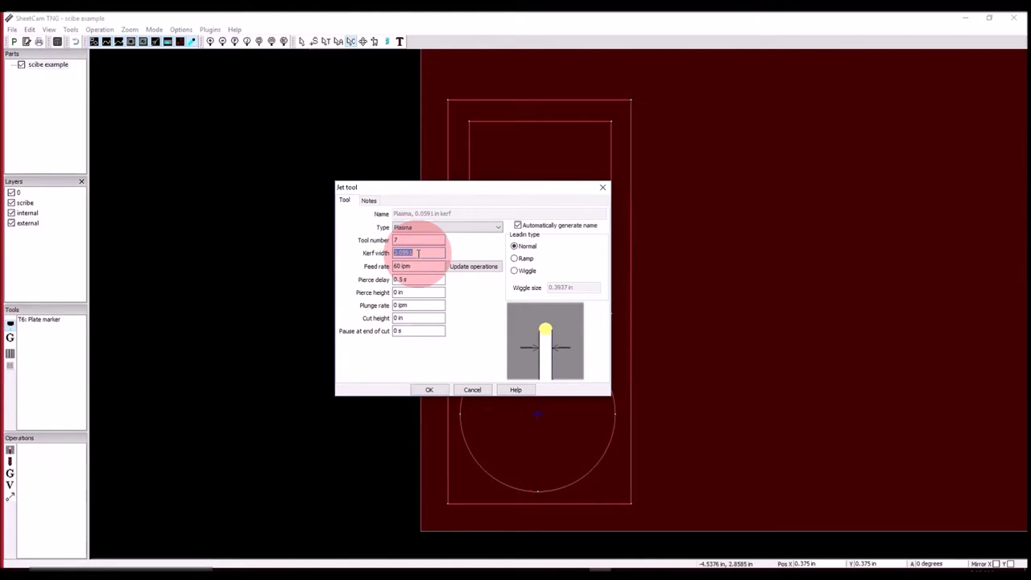
drag(414, 268, 376, 271)
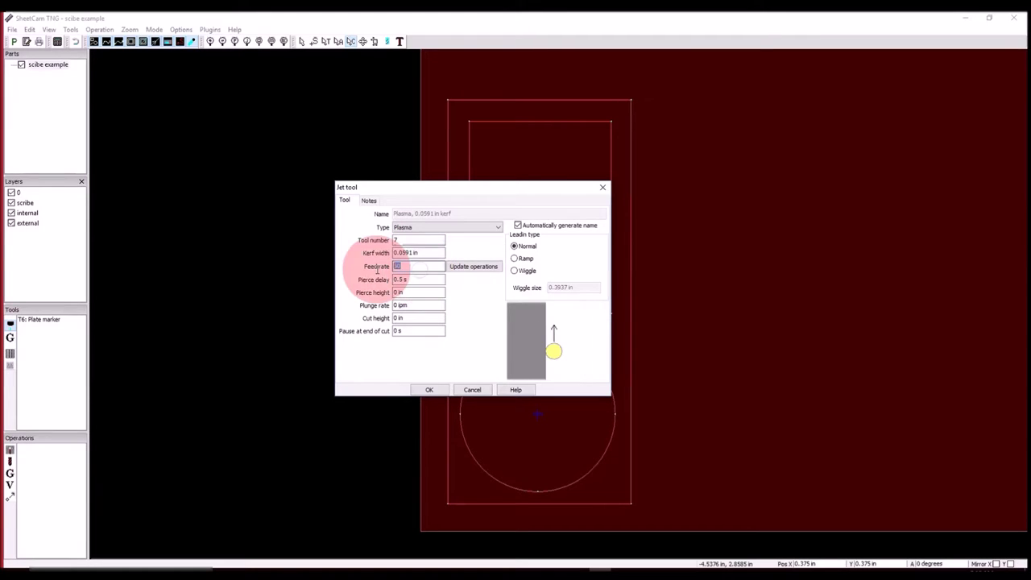
text(120)
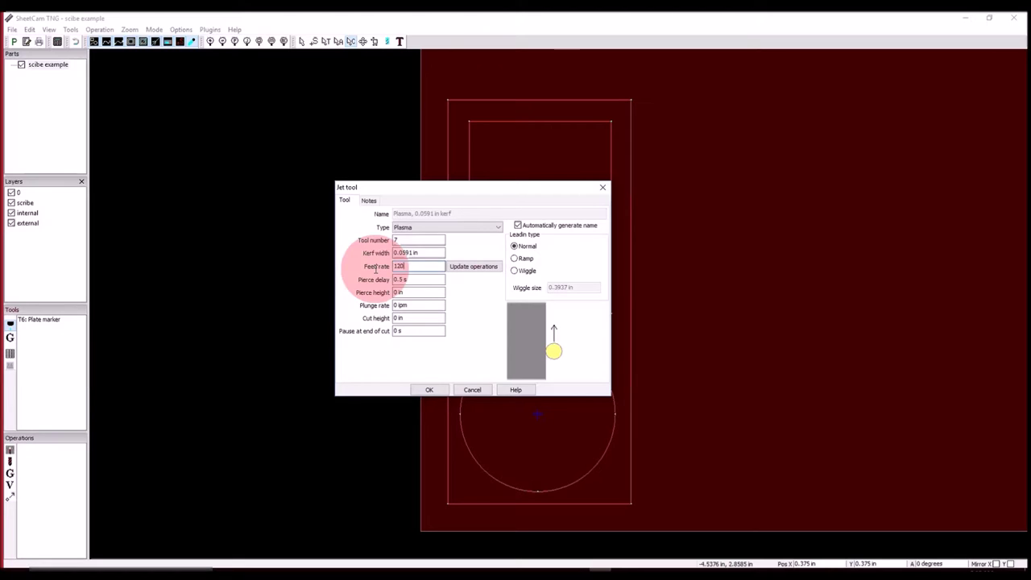
click(416, 280)
drag(416, 279, 368, 279)
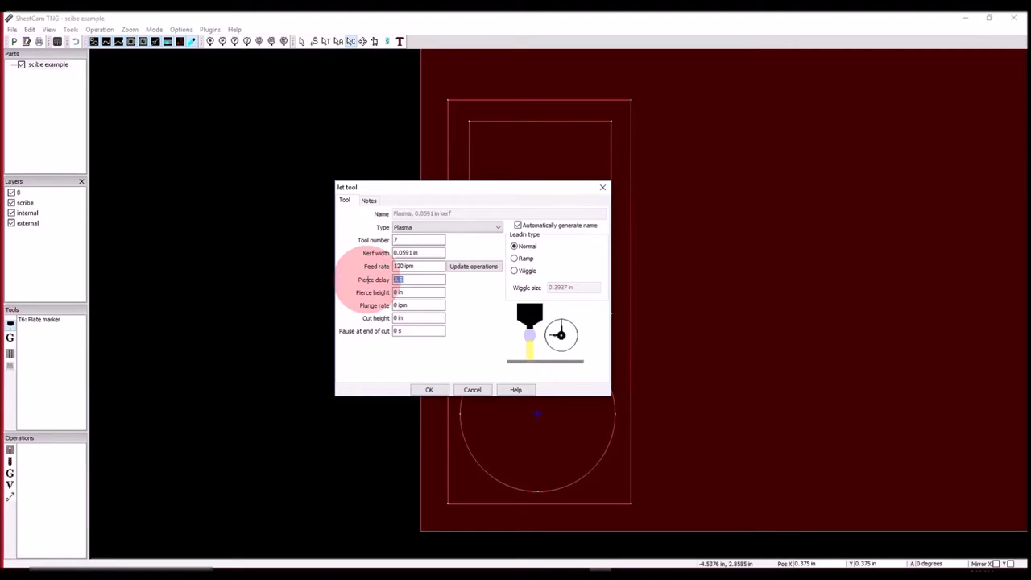
text(0)
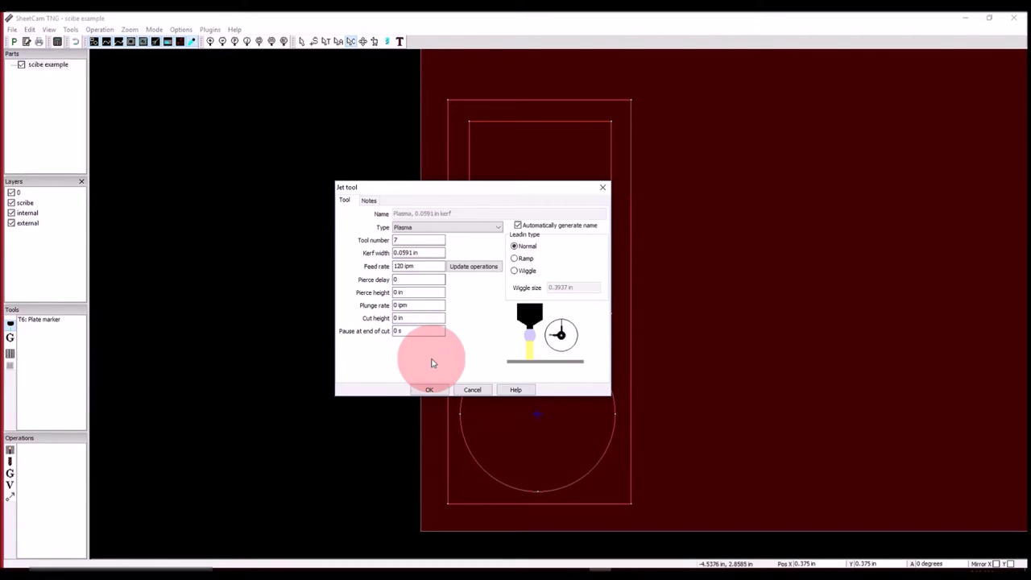
click(428, 389)
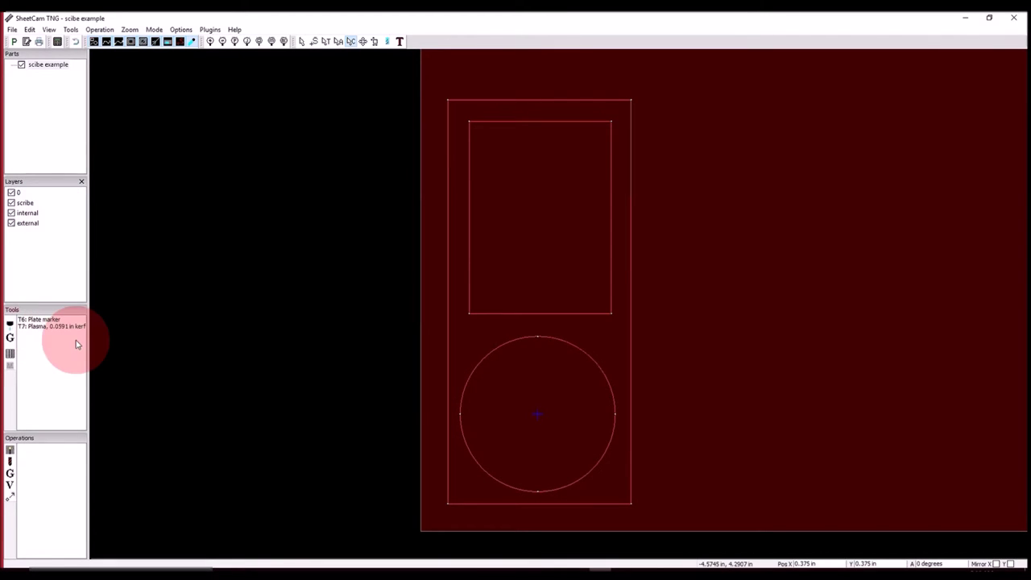
- Add a No Offset operation on layer scribe with T6 Plate marker, 60 ipm, lead-in/out None
click(10, 450)
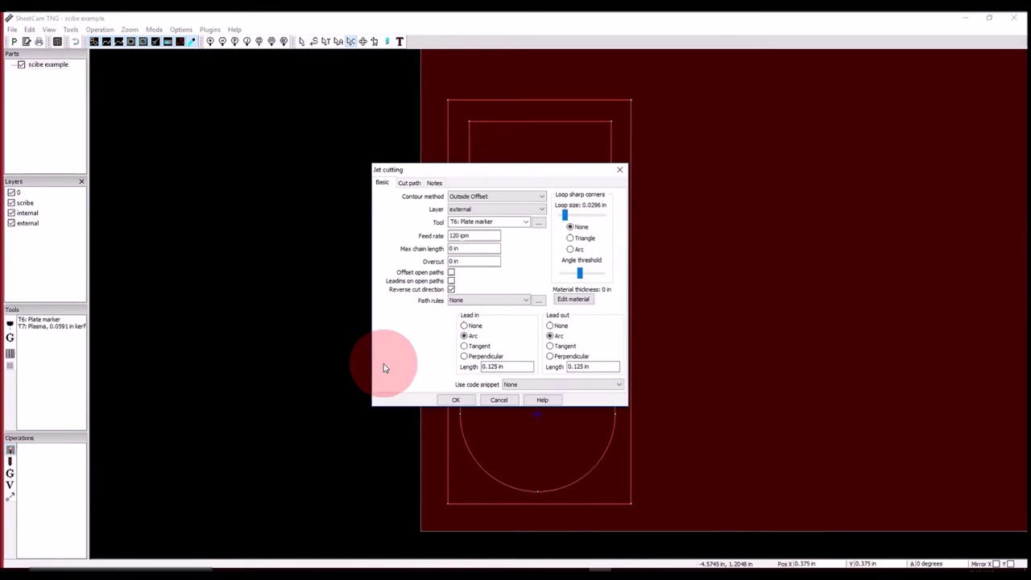
click(514, 197)
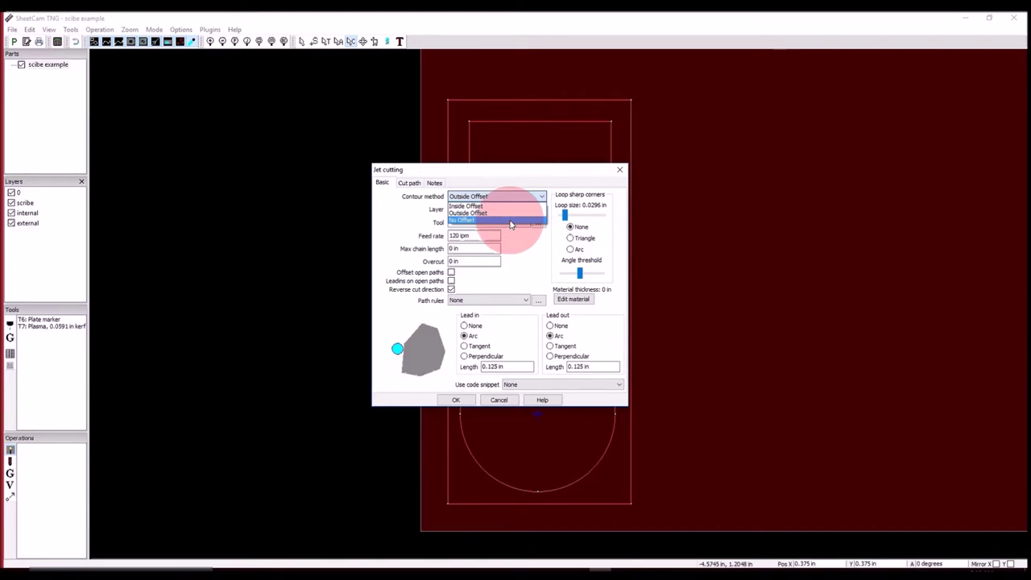
click(516, 220)
click(516, 209)
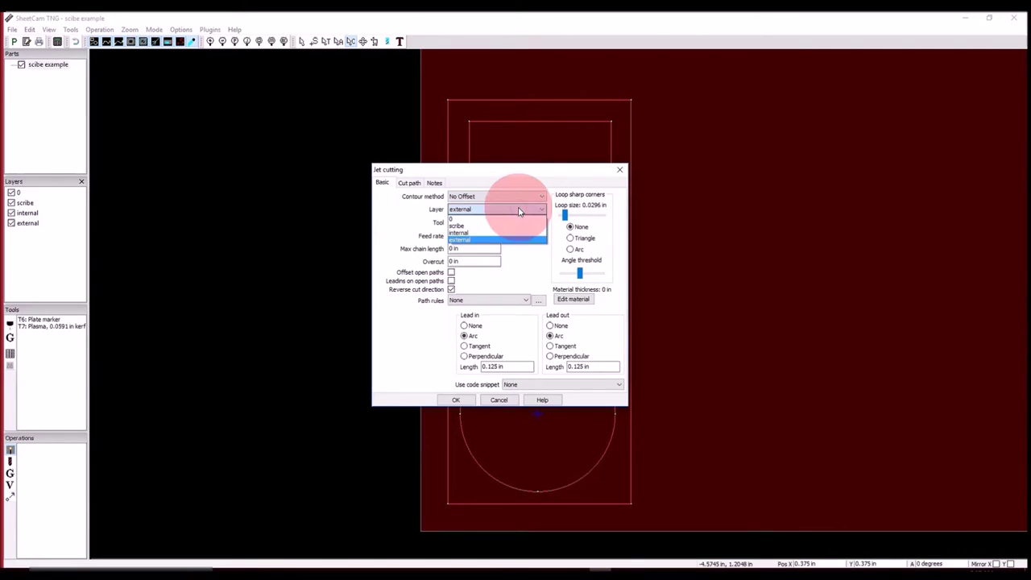
click(519, 229)
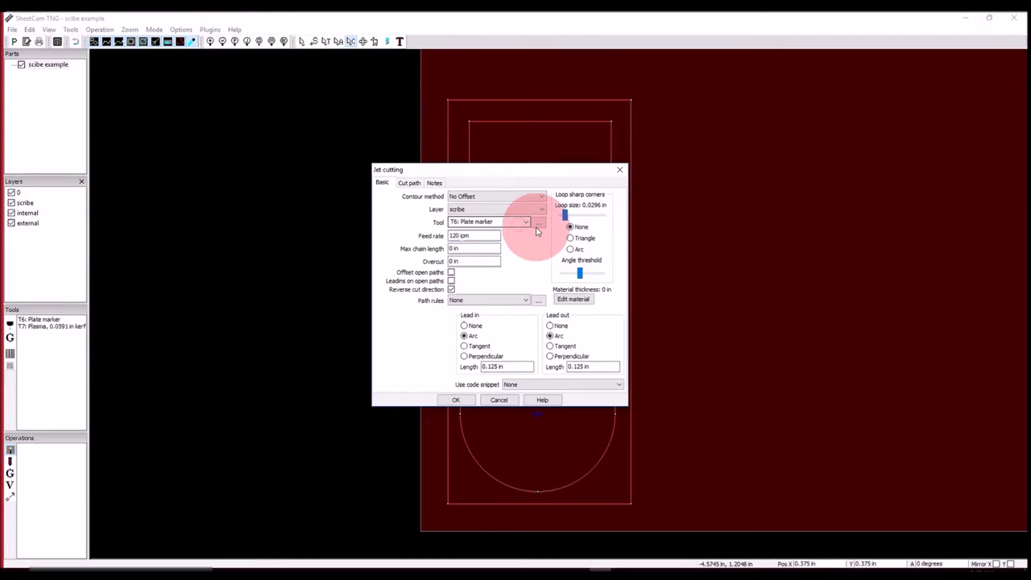
click(528, 223)
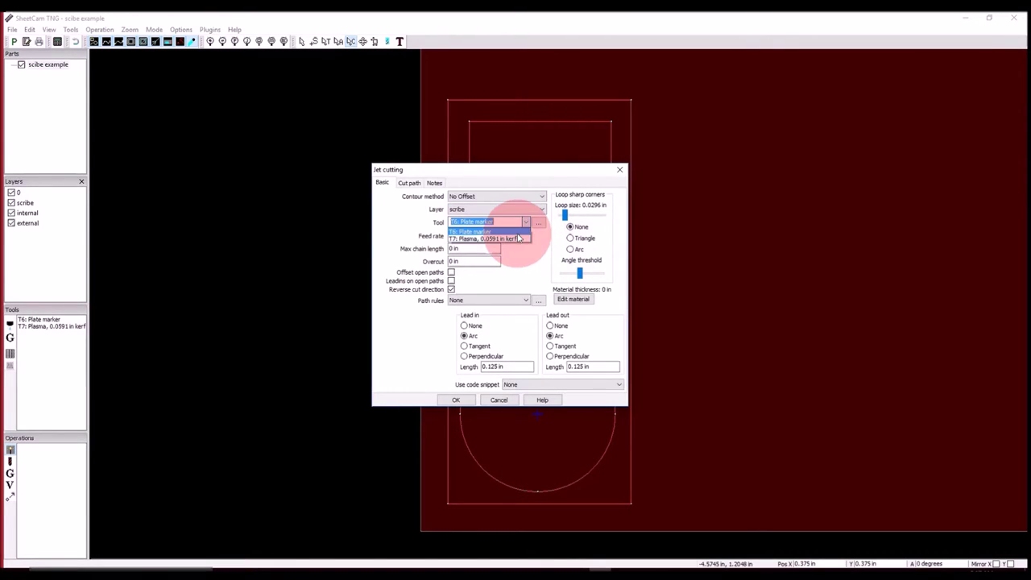
click(492, 231)
click(452, 236)
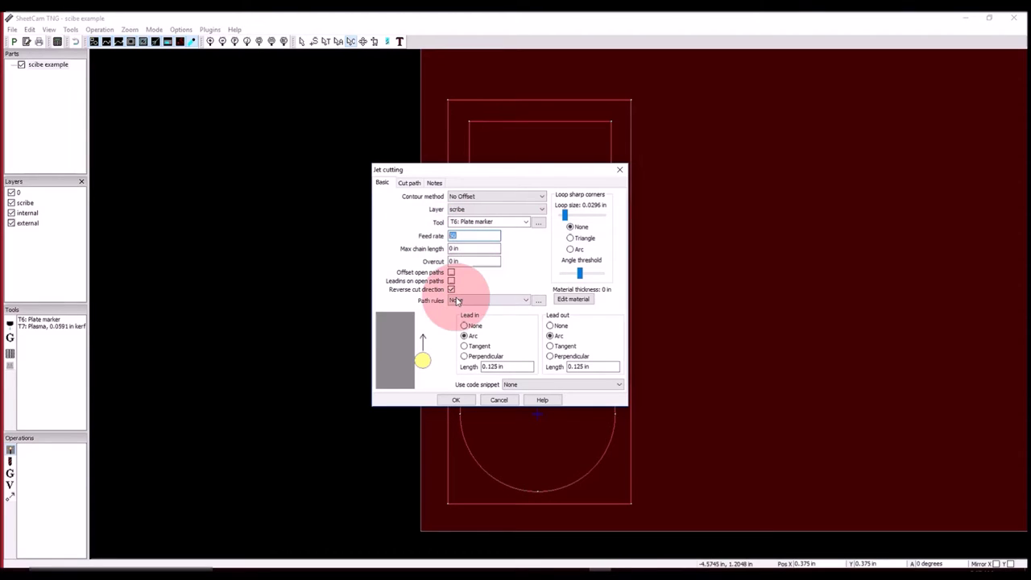
click(474, 326)
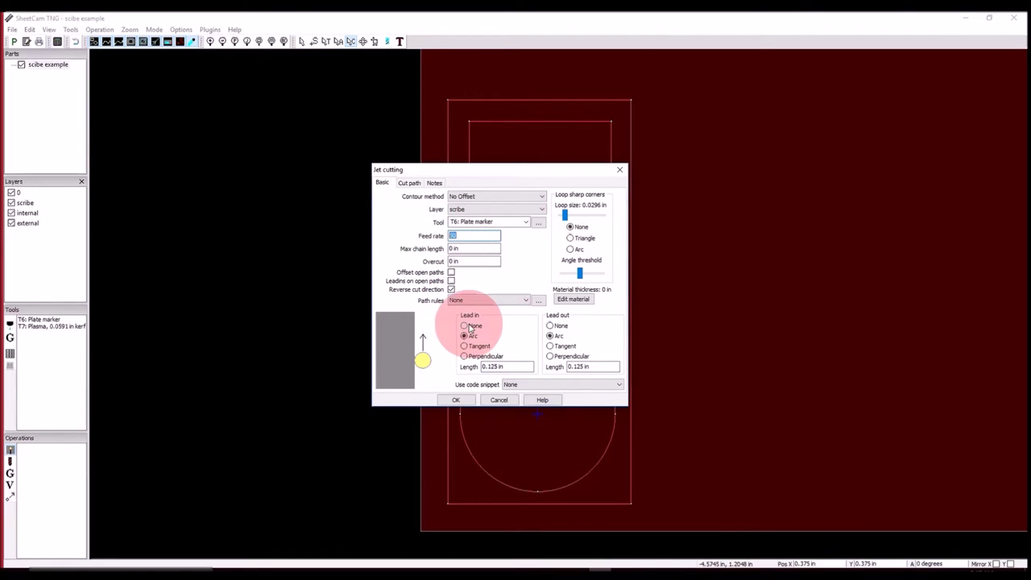
click(550, 325)
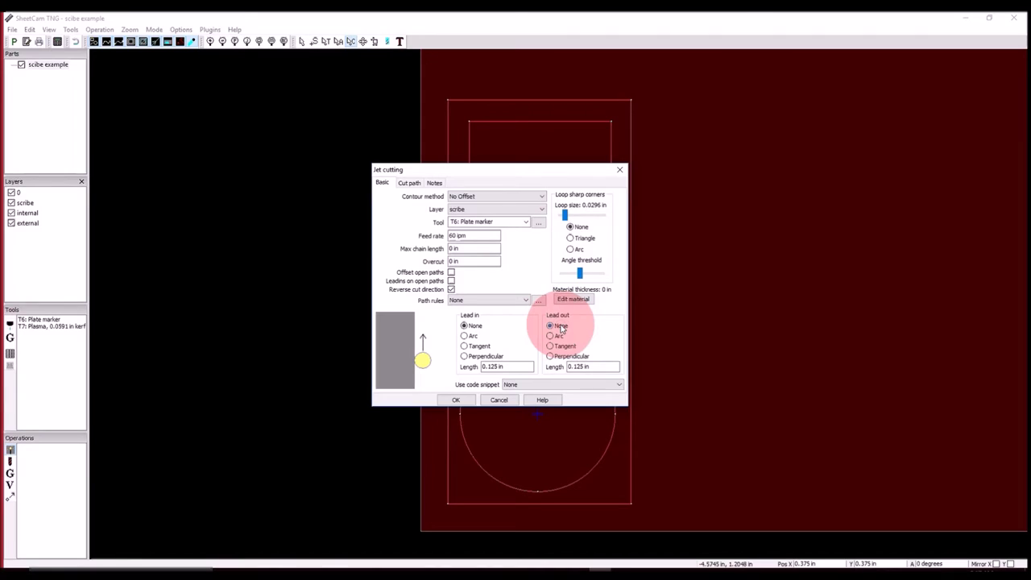
click(457, 401)
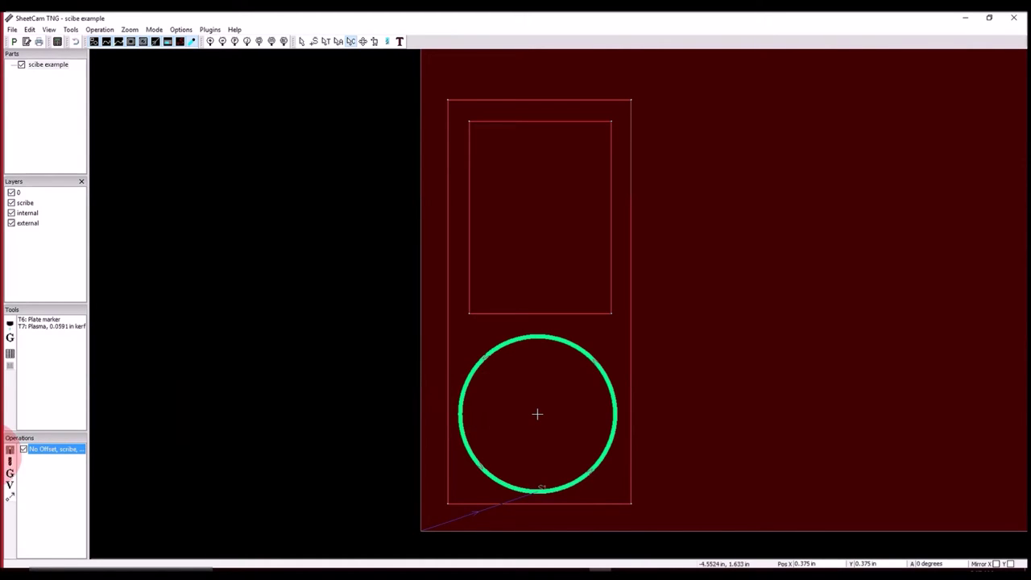
- Add an Inside Offset operation on layer internal using T7 Plasma with an Arc lead-in
click(10, 451)
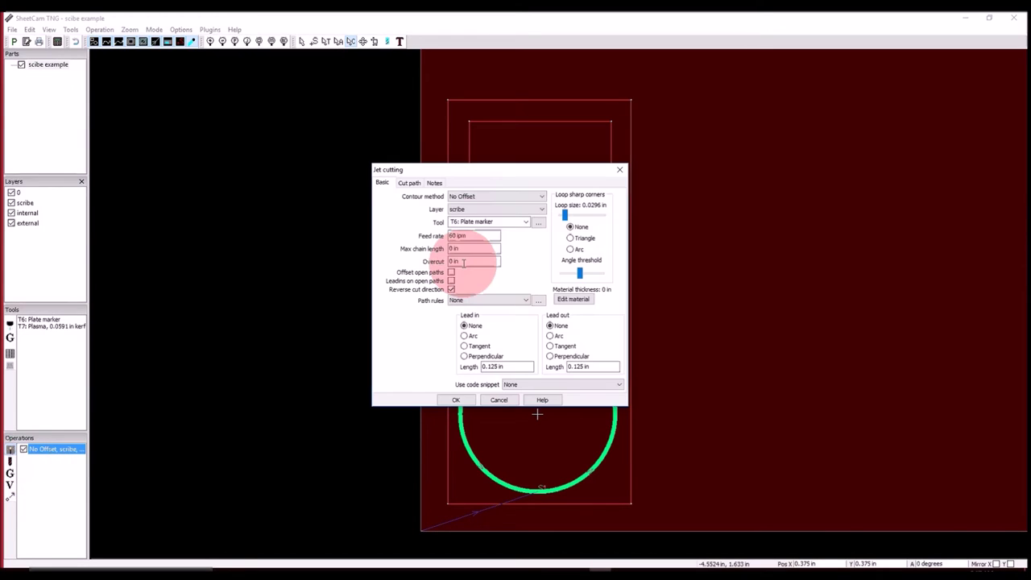
click(513, 197)
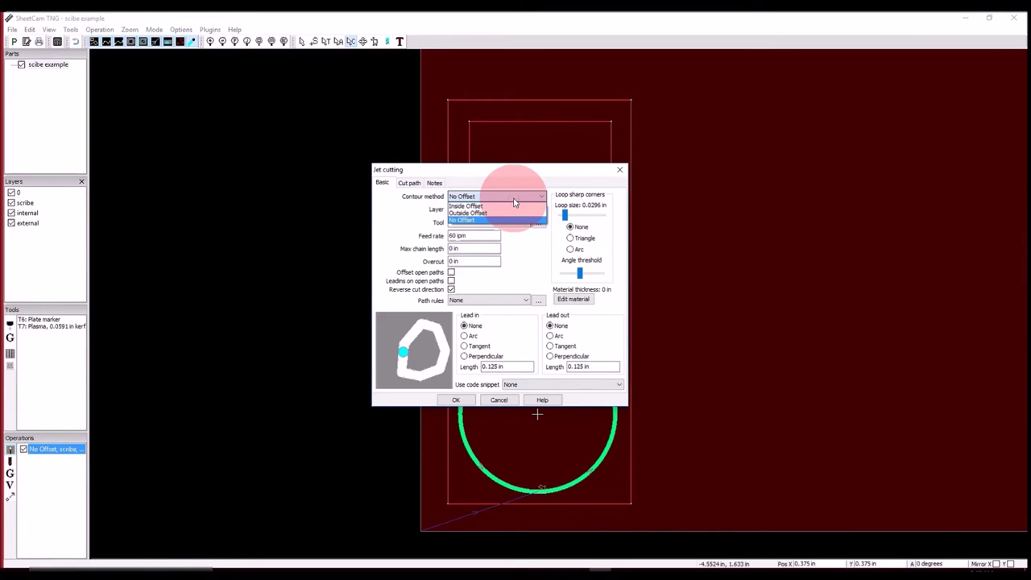
click(511, 206)
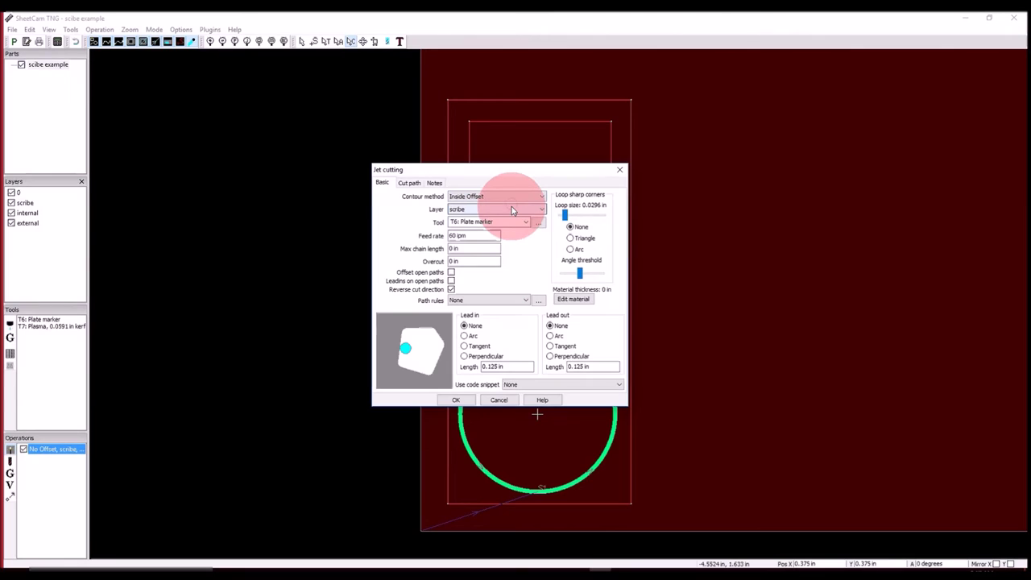
click(512, 206)
click(511, 234)
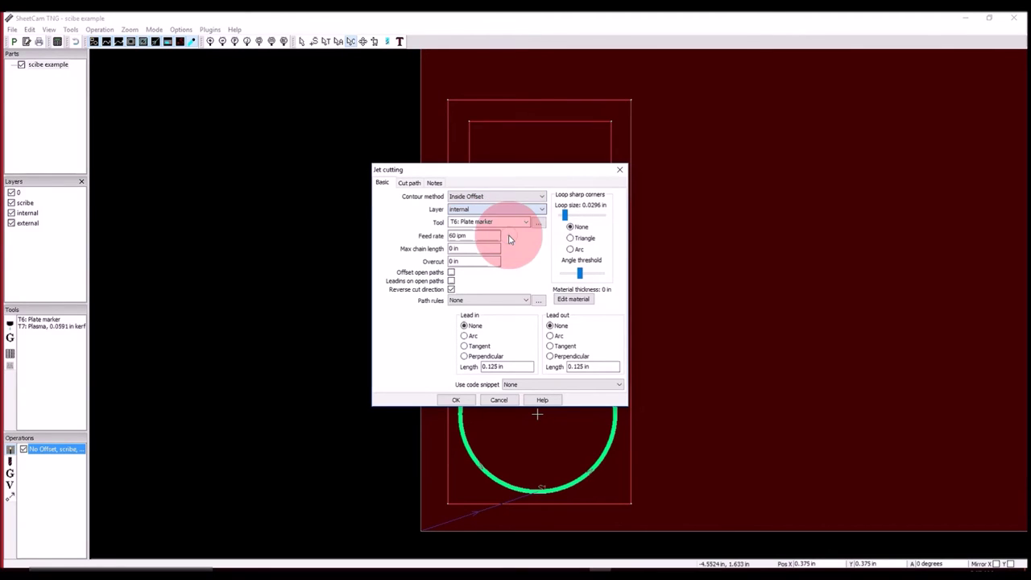
click(528, 226)
click(506, 236)
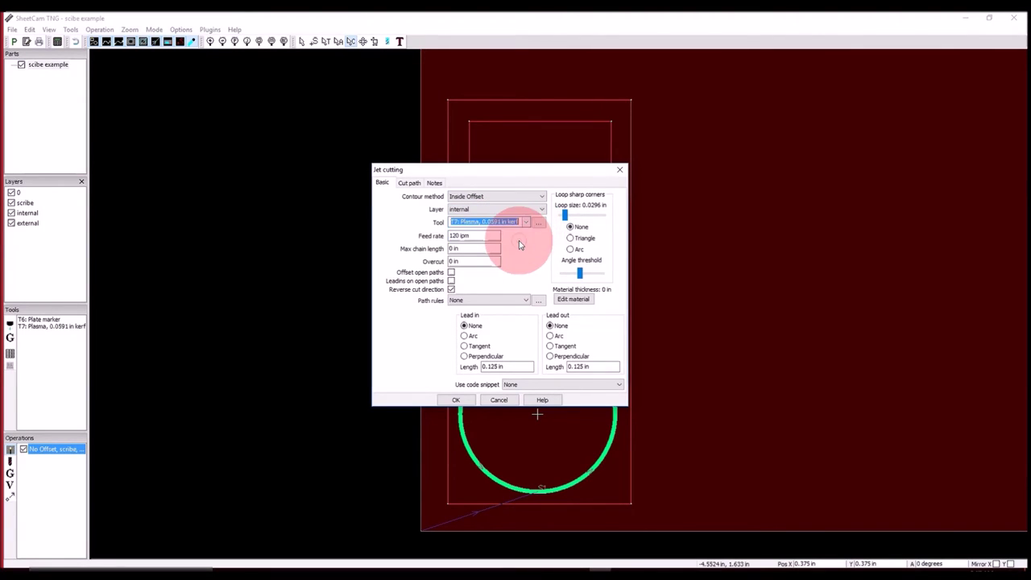
double_click(461, 235)
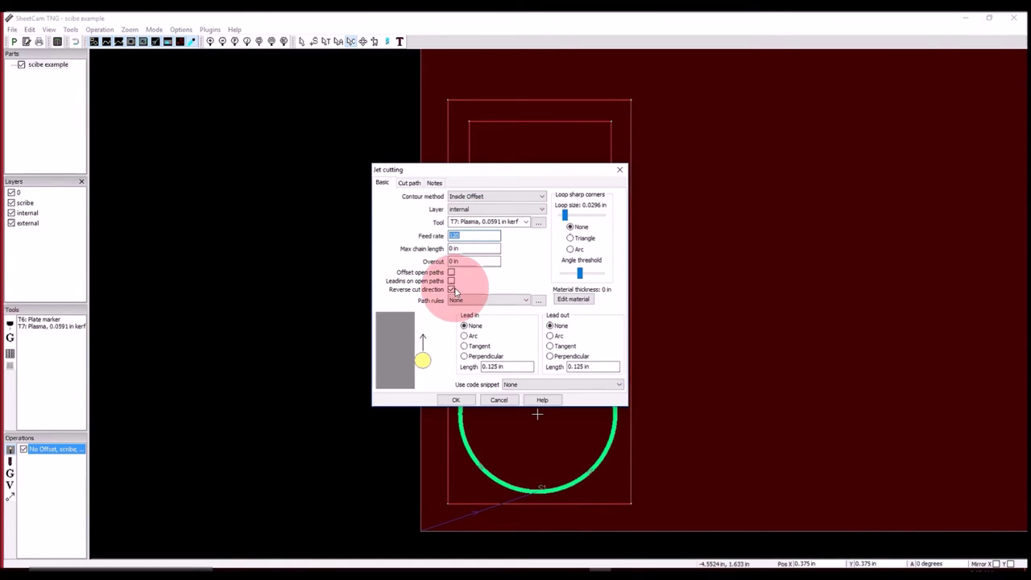
click(465, 335)
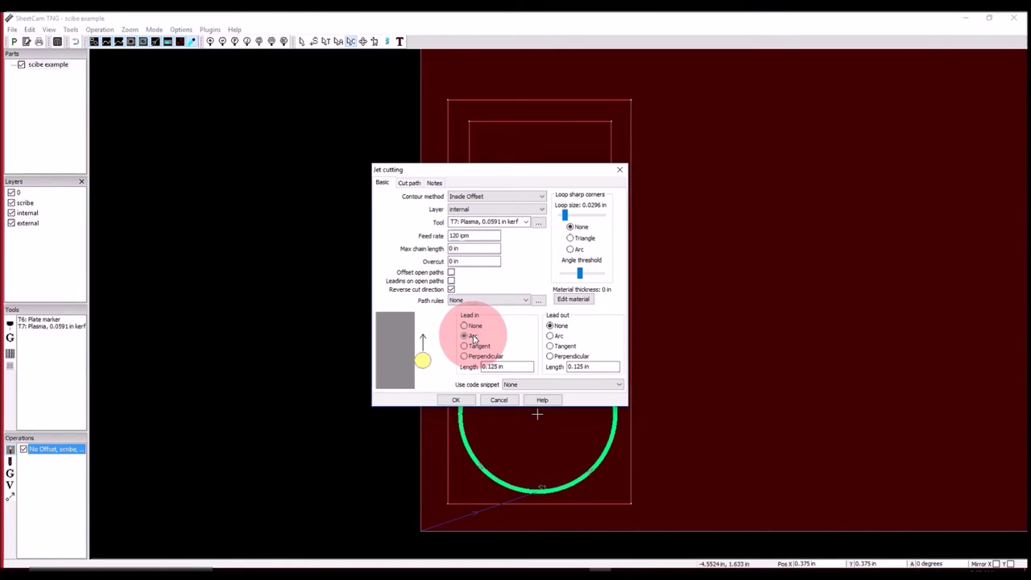
click(456, 401)
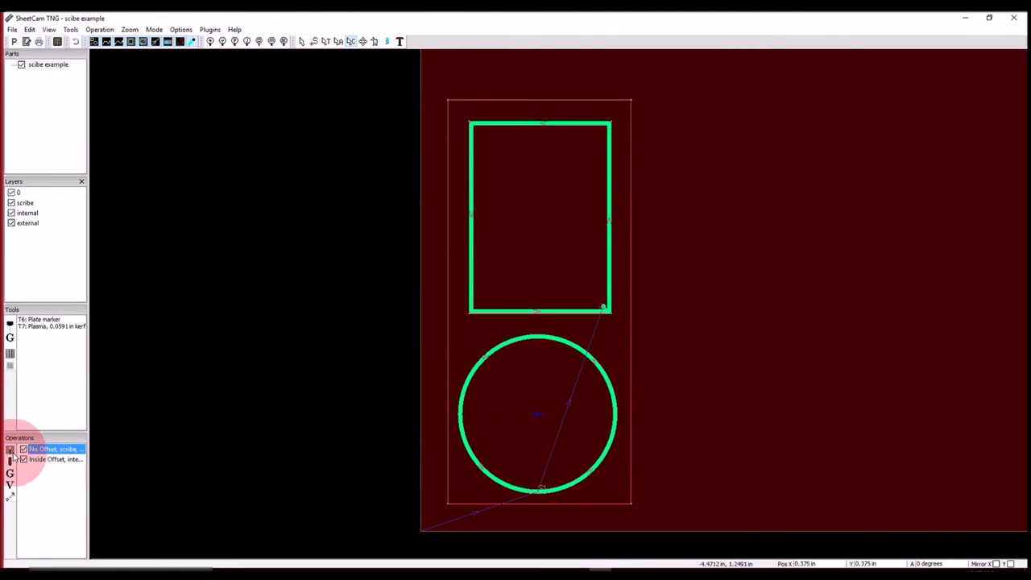
- Add an Outside Offset operation on layer external using the T7 Plasma tool
double_click(14, 457)
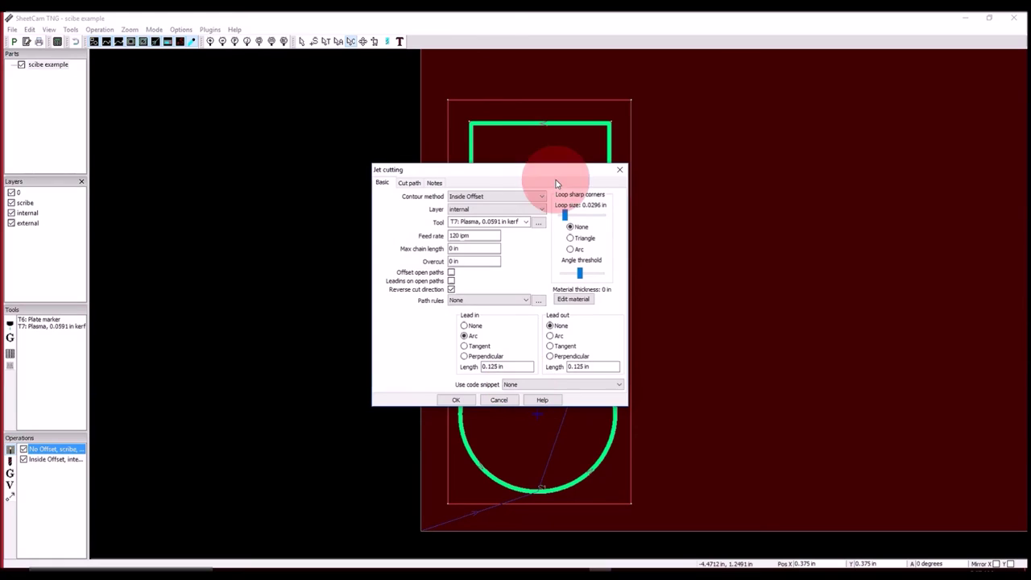
click(537, 198)
click(530, 213)
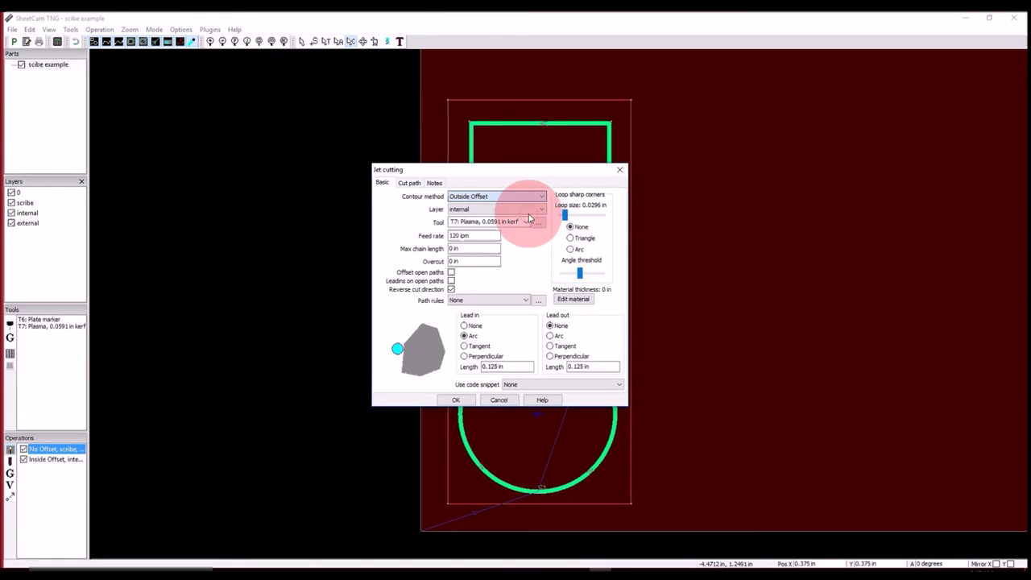
click(539, 210)
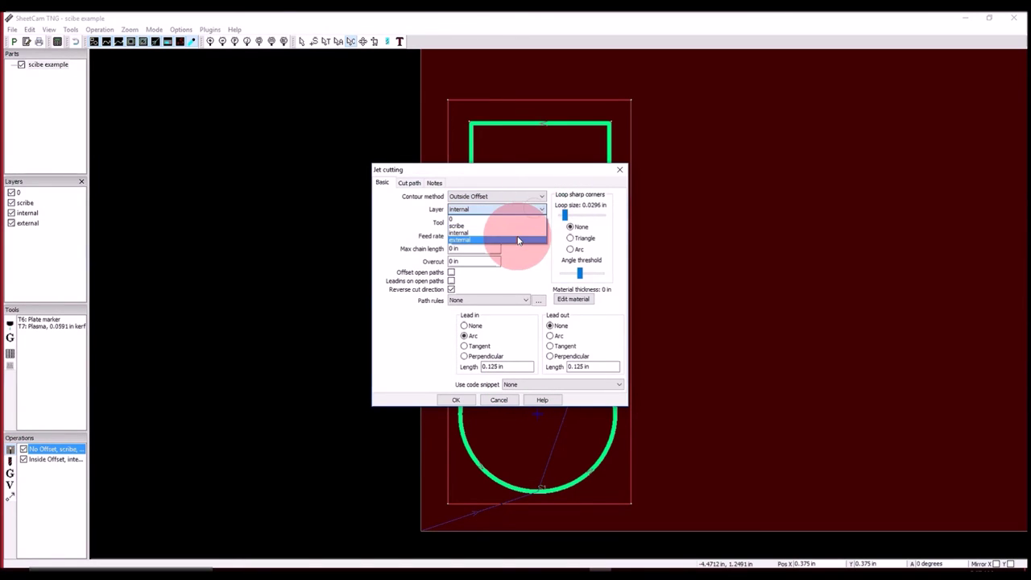
click(518, 240)
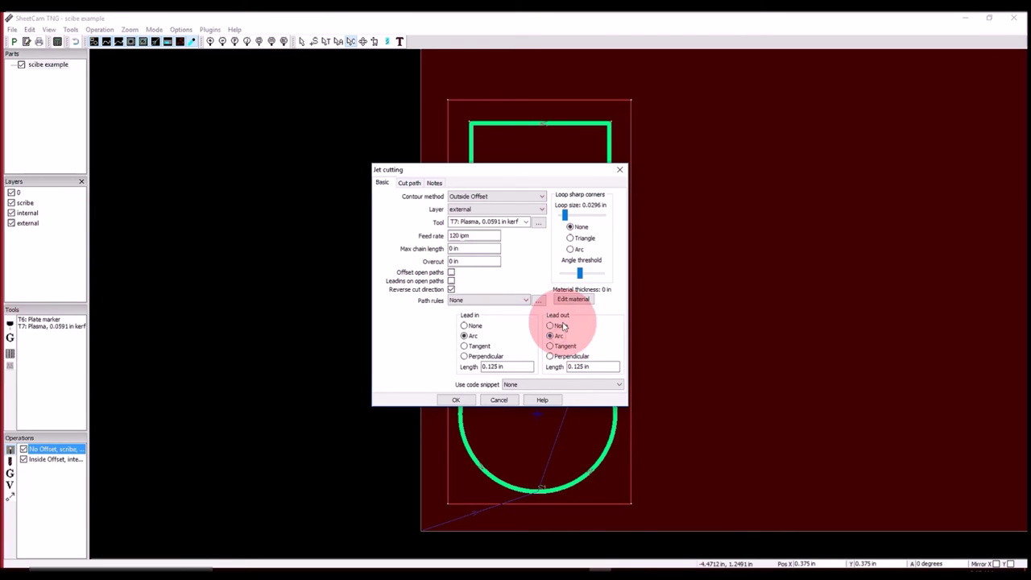
click(457, 400)
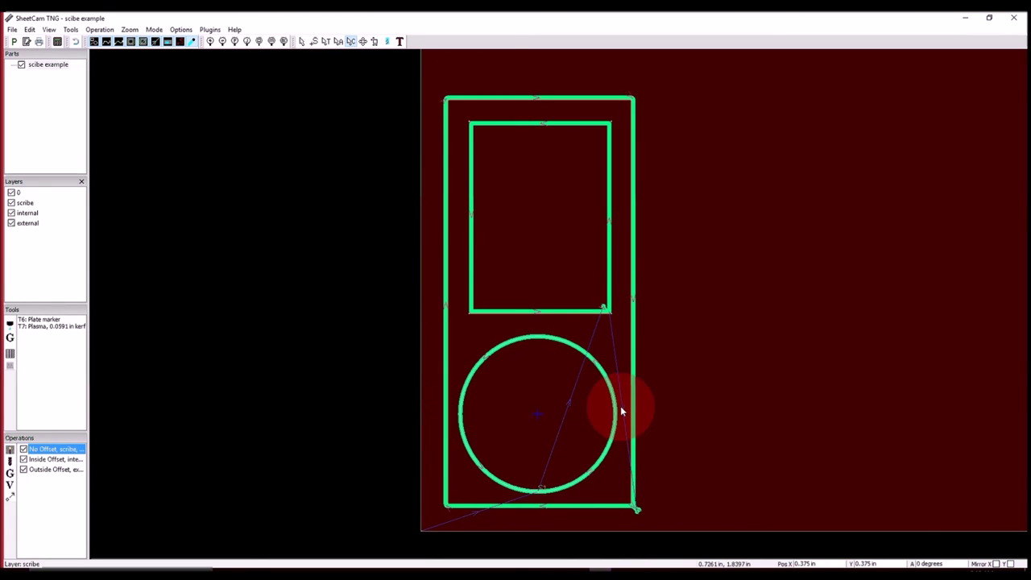